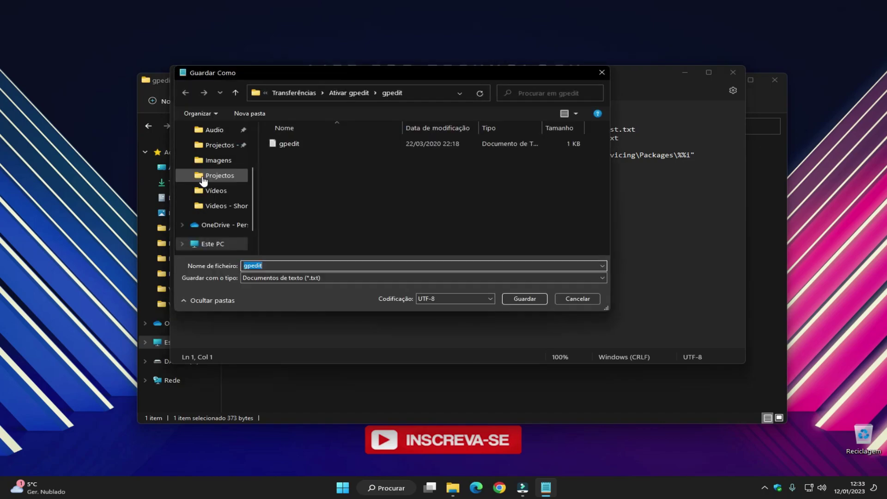
Step: Save the text file as gpedit.bat in the gpedit folder and close the text editor
click(267, 266)
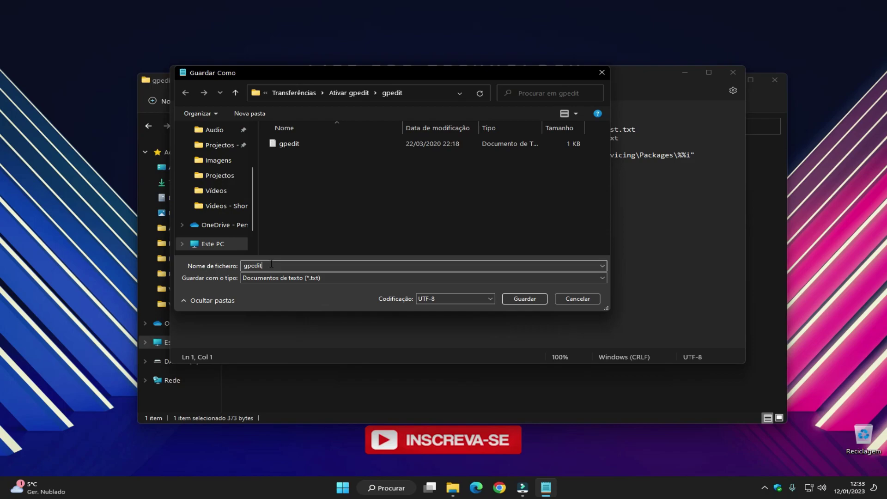
text(.bat)
click(522, 298)
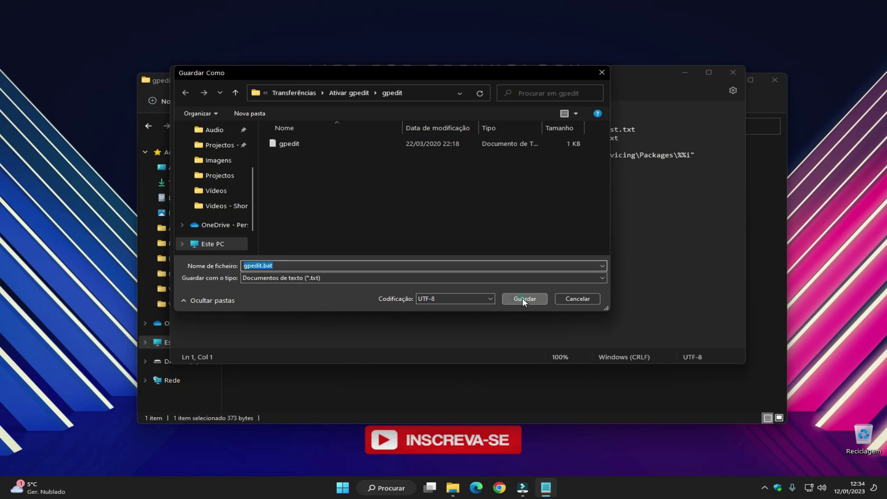
click(735, 73)
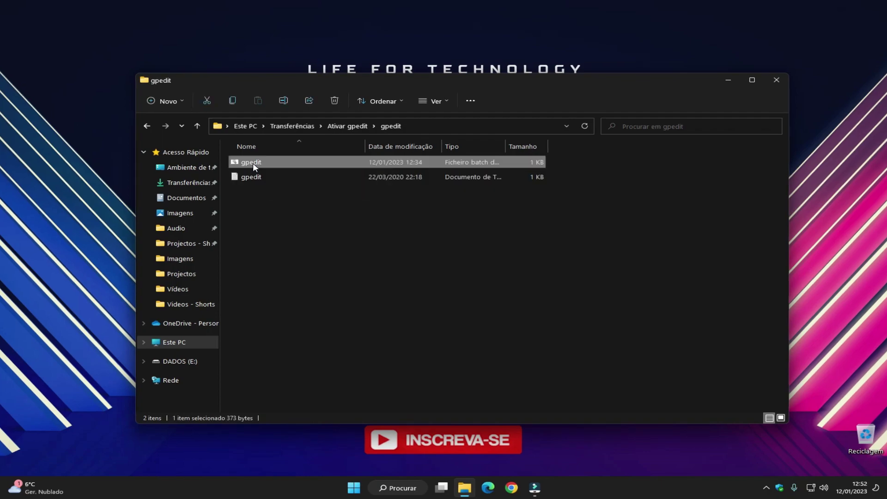
Step: Run the gpedit batch file as administrator, approve the elevation request, and move the console window clear of the file list
right_click(255, 163)
click(317, 213)
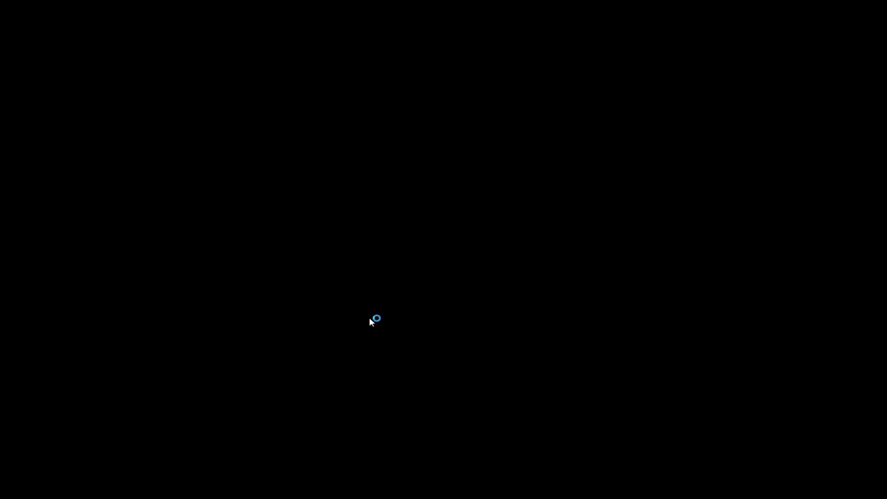
click(372, 318)
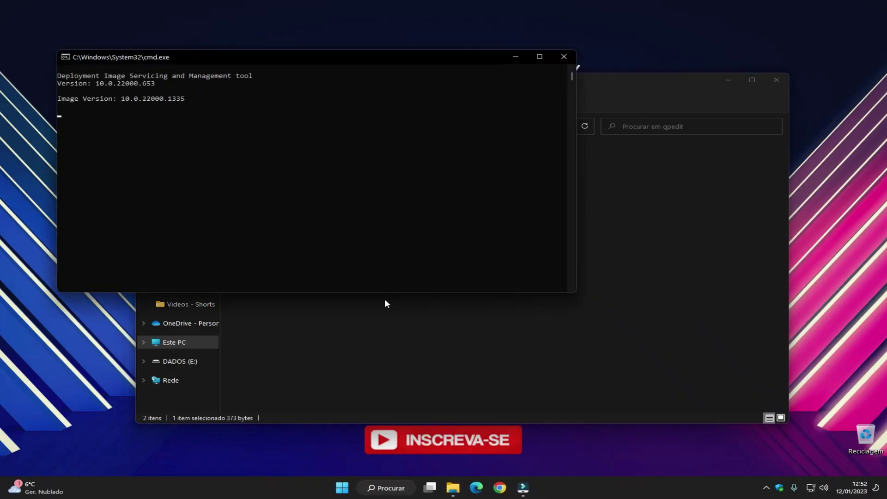
drag(337, 66, 584, 123)
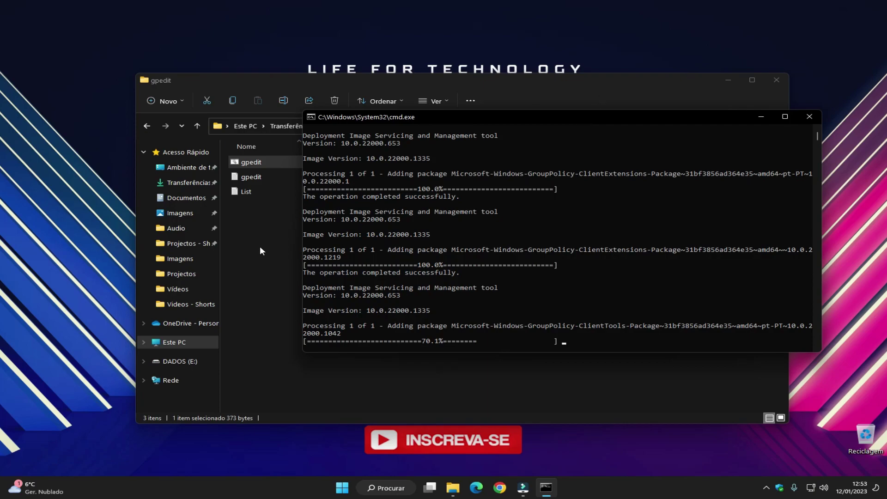
click(93, 265)
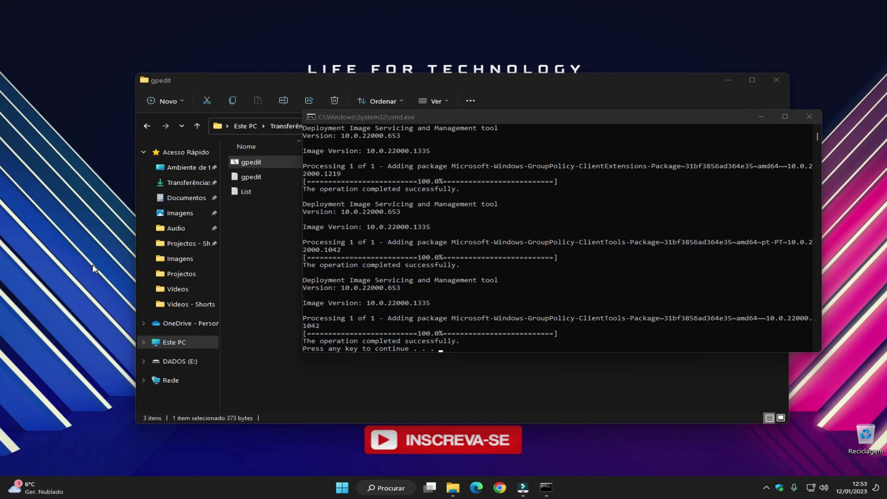
Step: Close the finished console, launch gpedit.msc from the Run dialog, and widen the policy editor's tree
key(super+r)
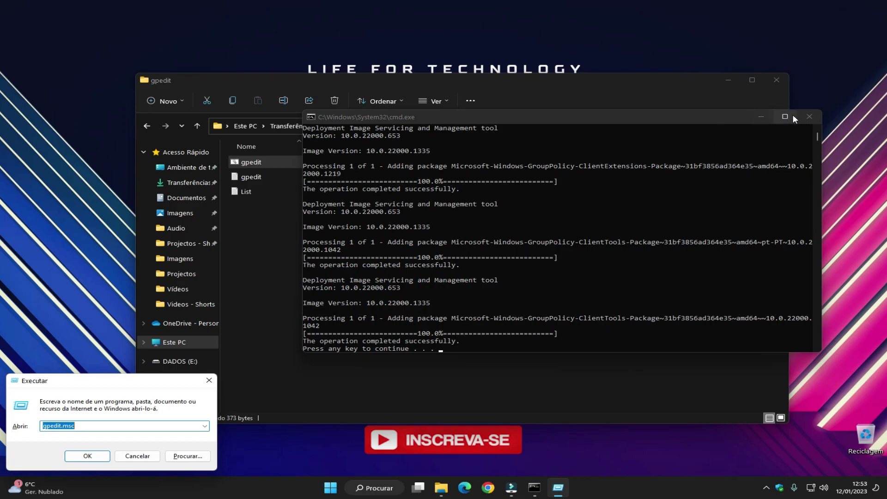
click(810, 117)
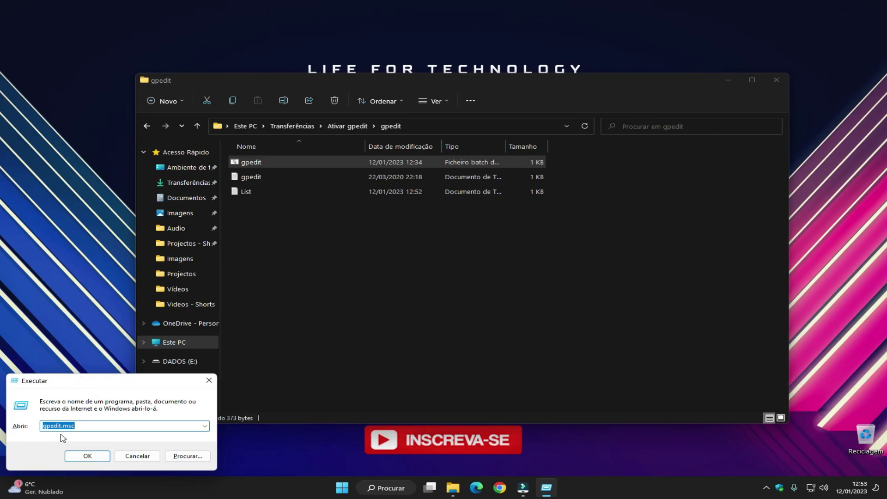
click(86, 457)
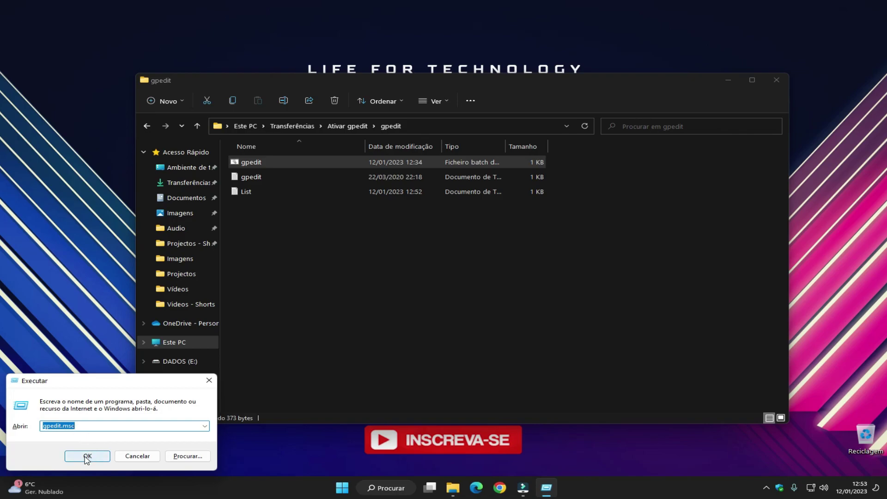
drag(224, 88, 408, 75)
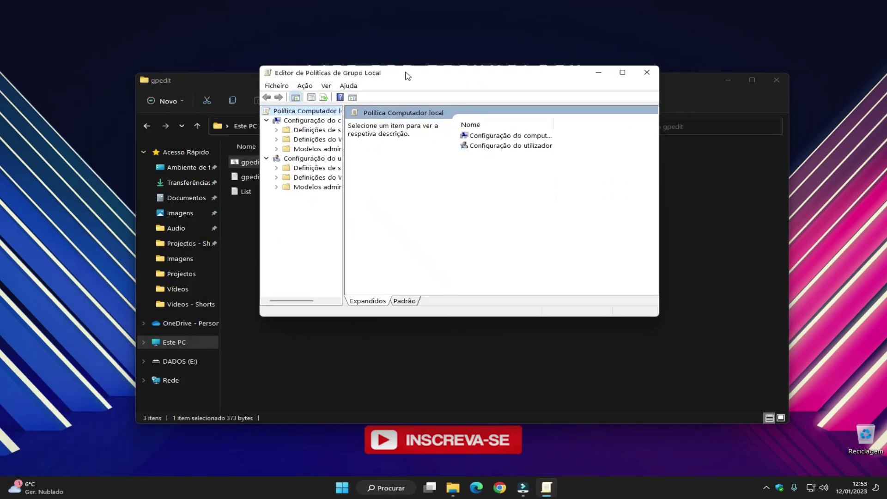
drag(344, 150, 420, 151)
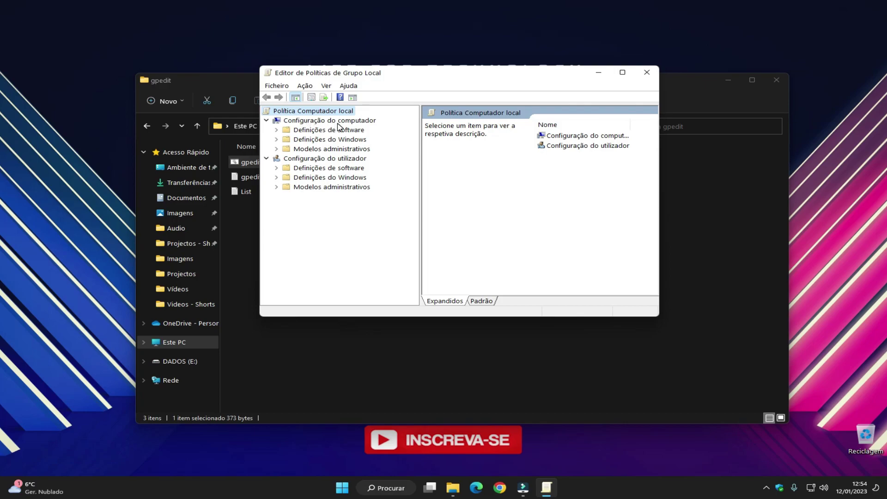
Step: Open the Windows Update policies under Configuração do computador > Modelos administrativos > Componentes do Windows and widen the window
click(276, 149)
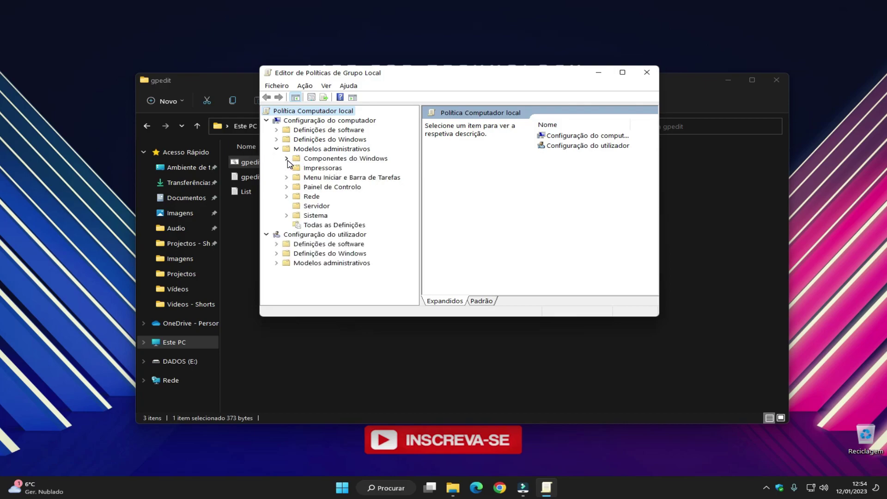
click(286, 159)
scroll(337, 170, down, 20)
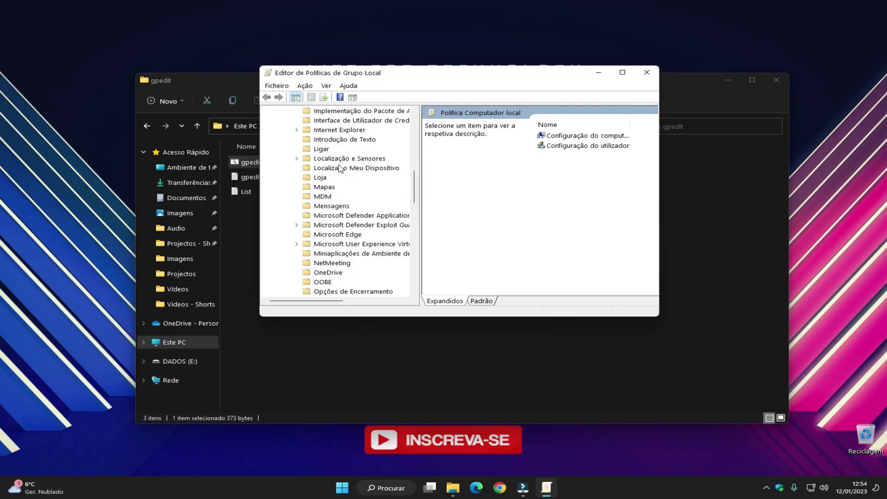
scroll(342, 169, down, 4)
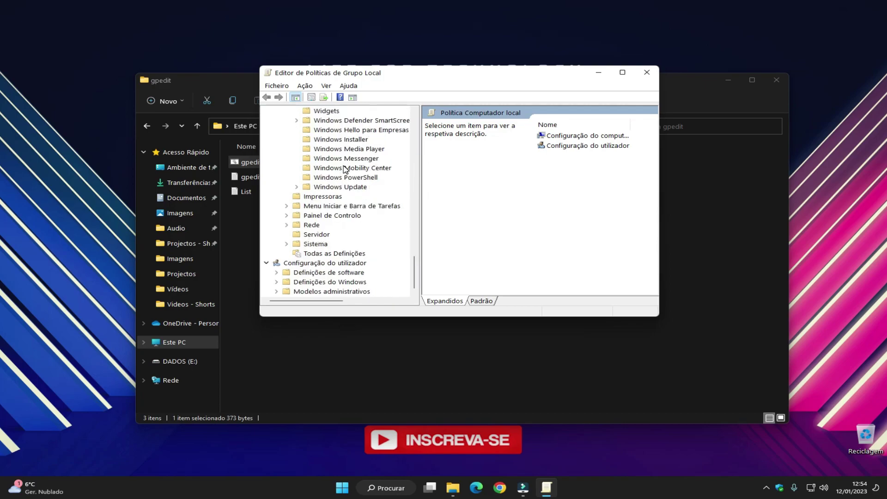
click(342, 187)
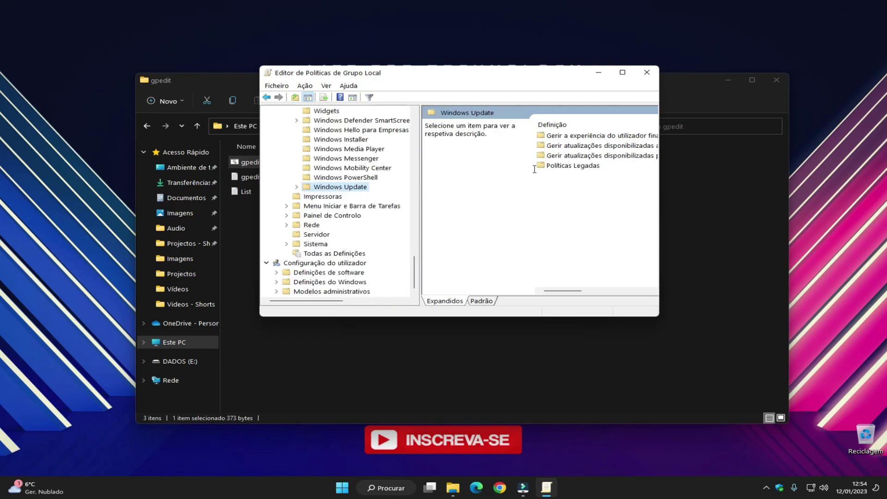
drag(658, 161, 760, 160)
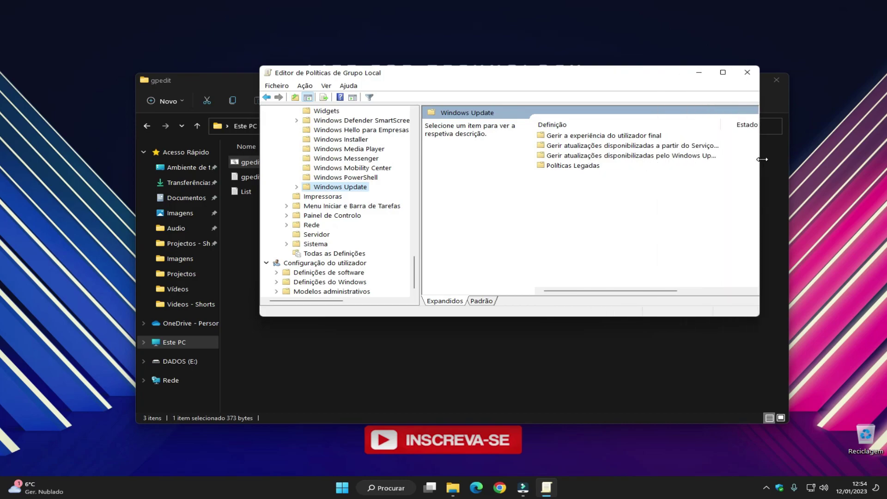
Step: Under Gerir atualizações disponibilizadas pelo Windows Update, confirm "Não inclua os controladores nas Atualizações do Windows" as Ativado
double_click(586, 157)
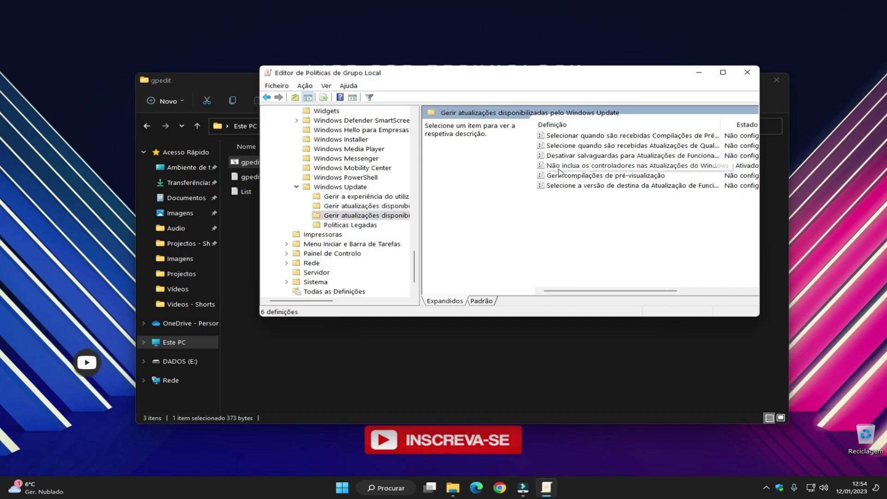
double_click(632, 167)
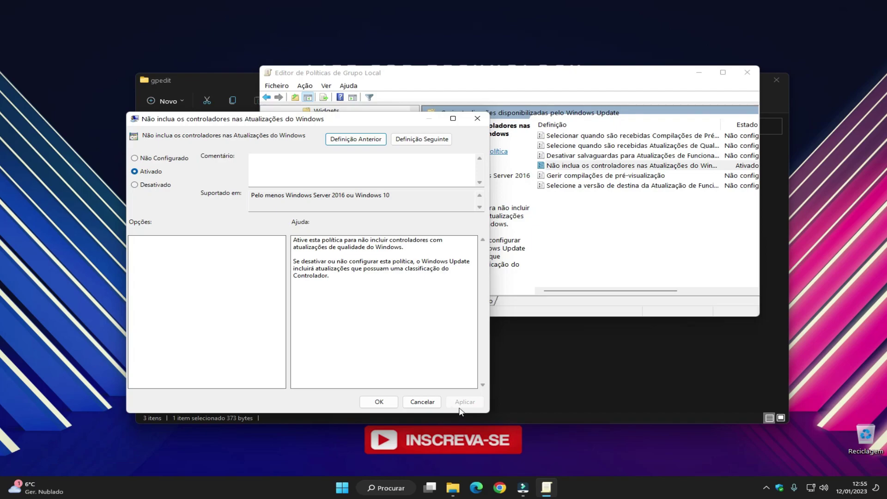
click(378, 403)
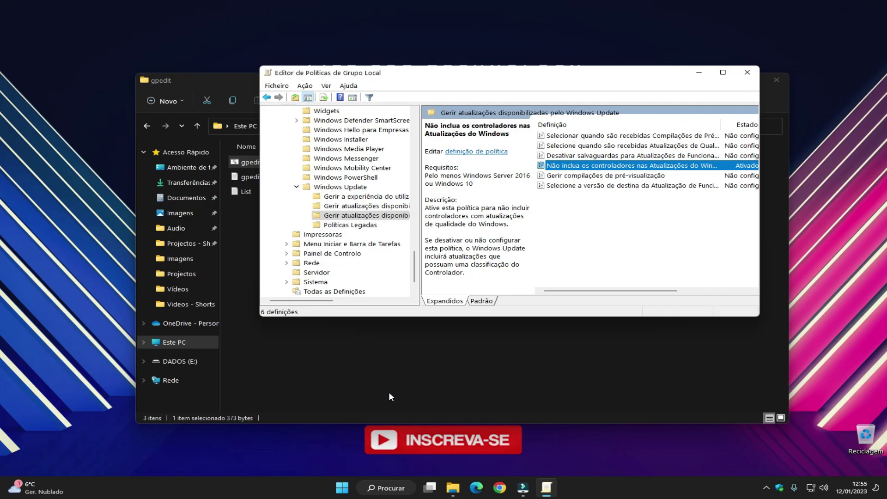
Step: Under Gerir a experiência do utilizador final, confirm Configurar Atualizações Automáticas as Ativado with option 2, Notificar para transferência e instalação automática
click(351, 198)
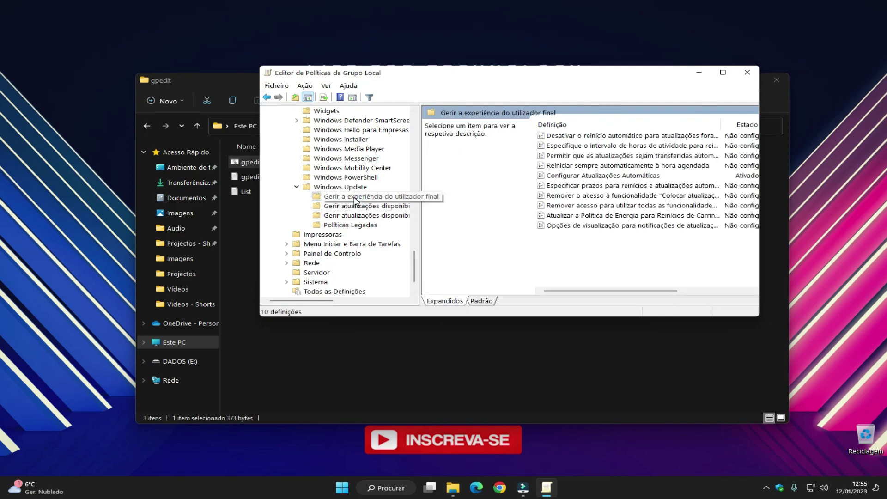
double_click(581, 179)
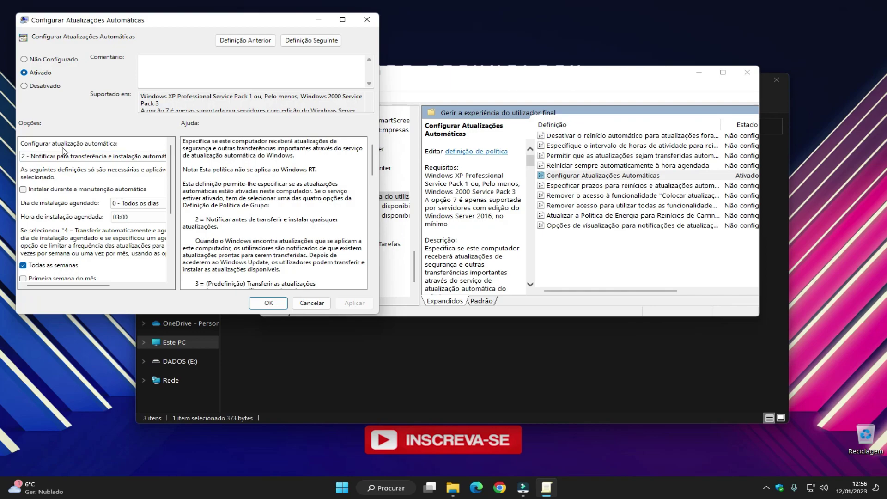
click(65, 156)
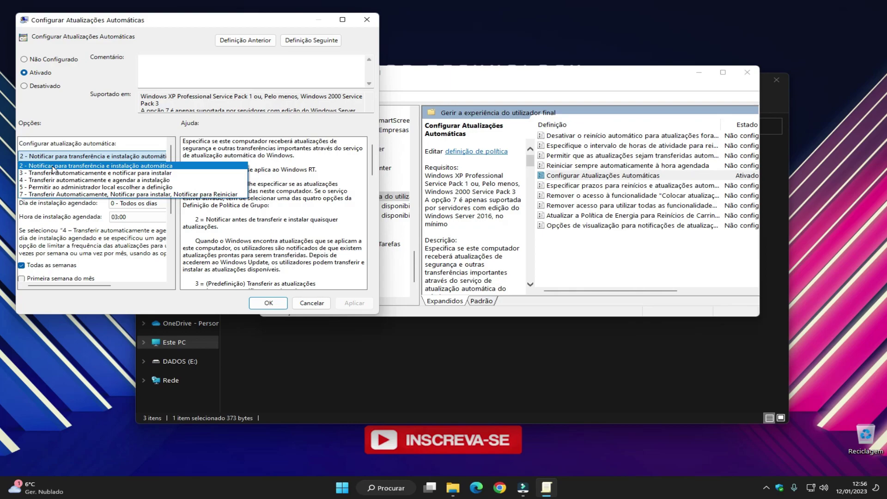
click(94, 166)
click(354, 305)
click(272, 303)
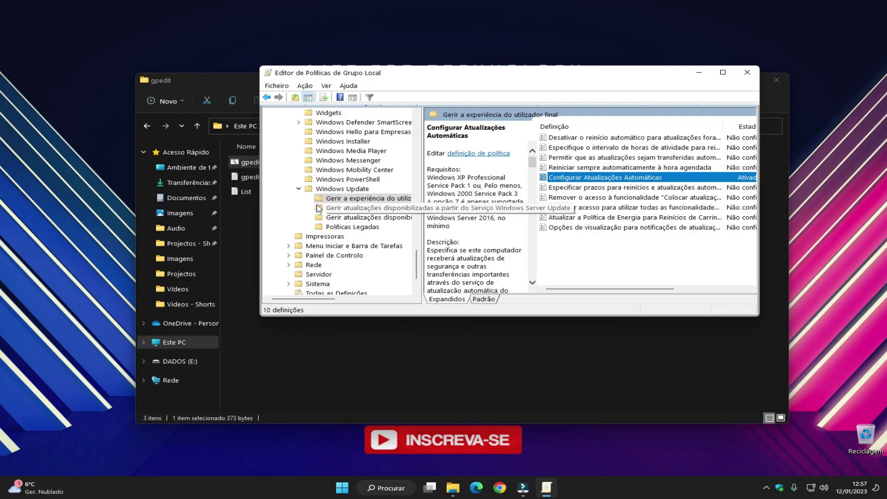
Step: Collapse Componentes do Windows and open the Agendador de Pacotes QoS policies under Rede
scroll(304, 203, up, 15)
scroll(318, 208, up, 10)
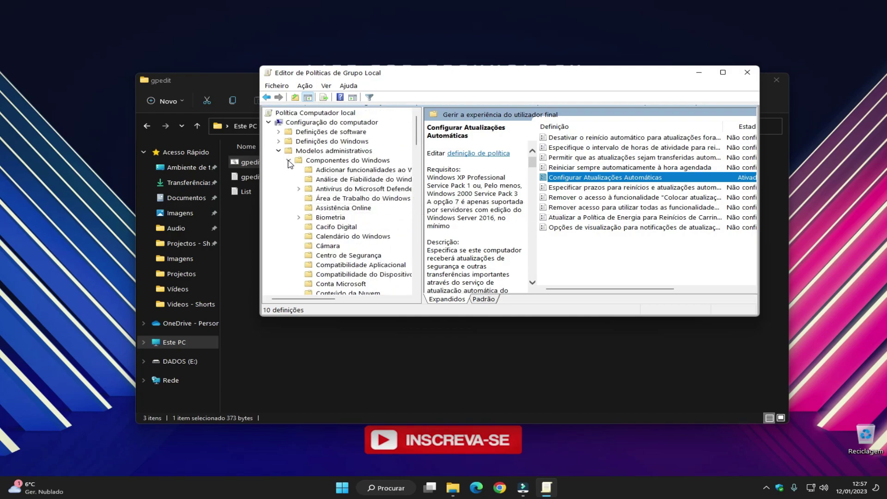
click(288, 159)
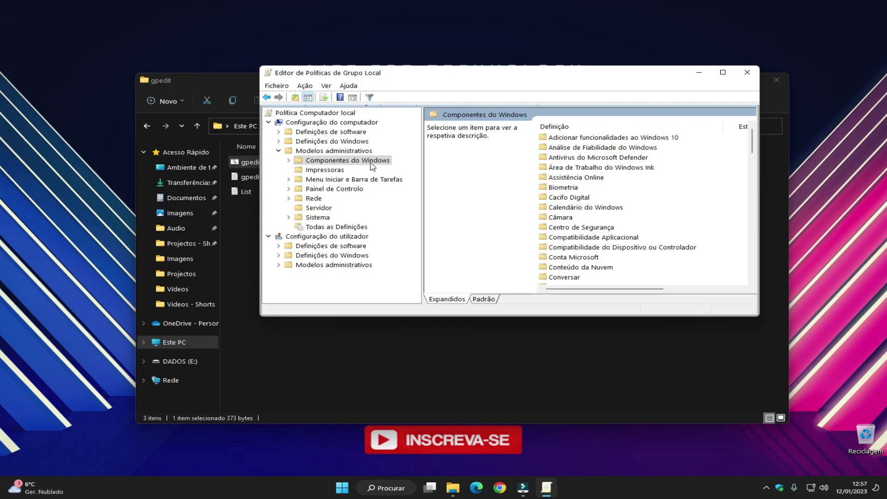
click(319, 200)
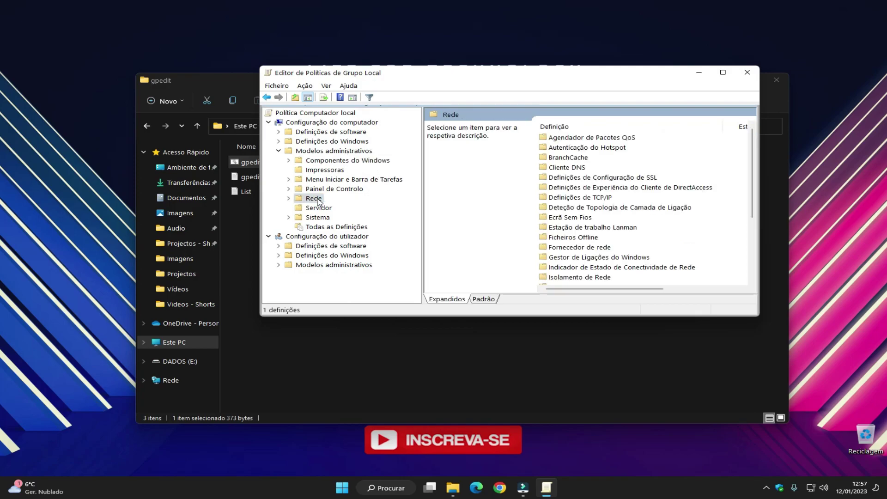
click(289, 198)
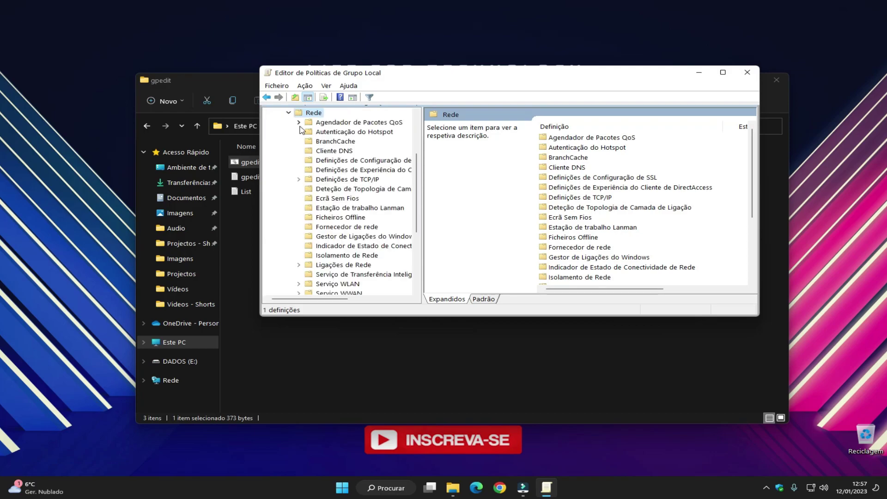
click(345, 124)
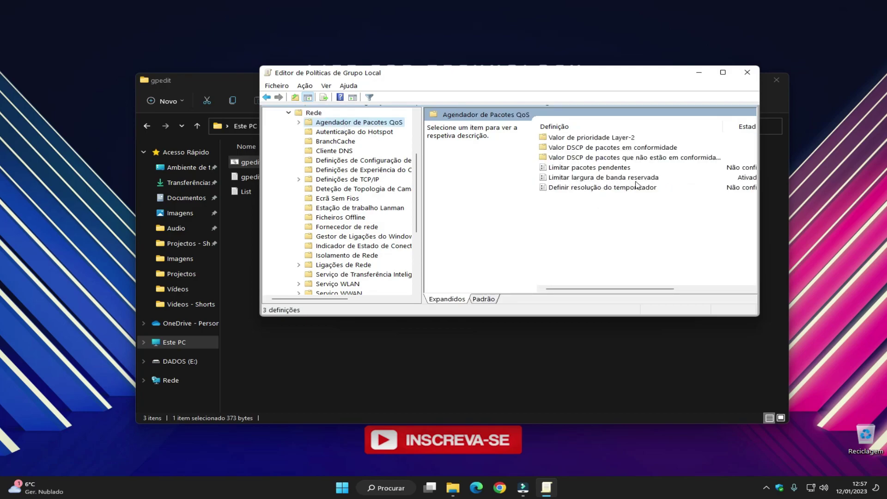
Step: Confirm Limitar largura de banda reservada as Ativado with a 0% limit, and close the policy editor and the gpedit folder
click(596, 183)
double_click(596, 182)
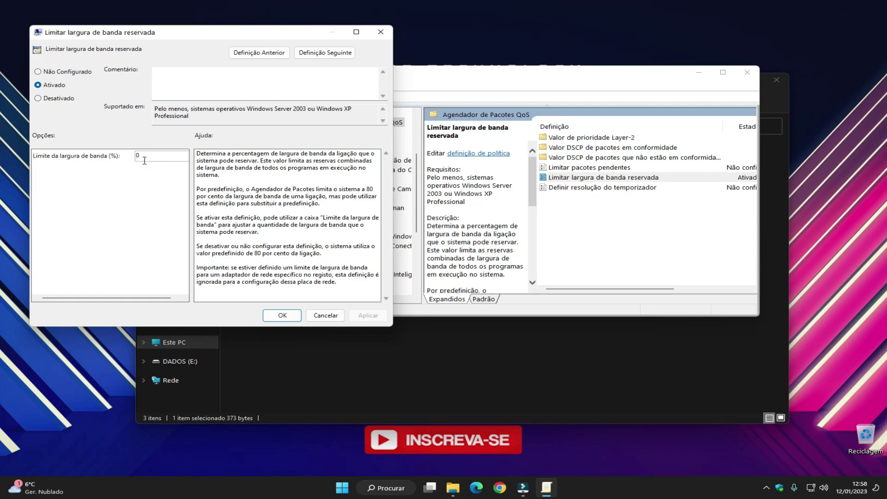
click(282, 316)
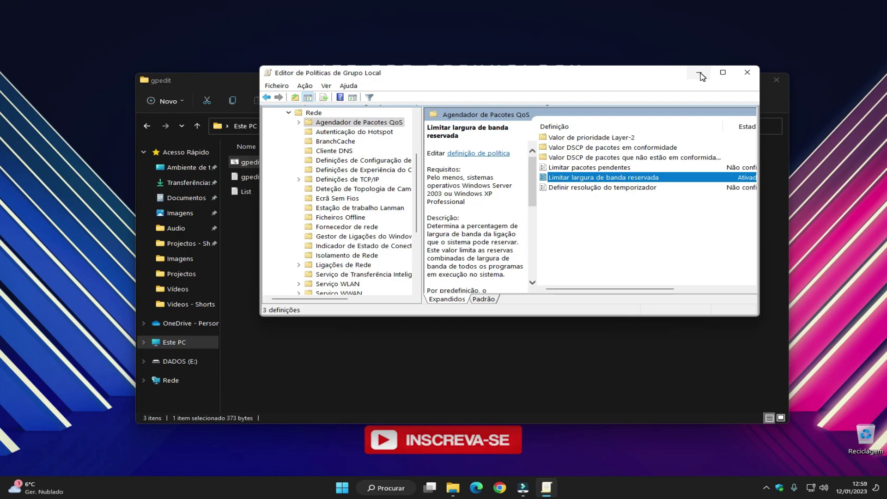
click(747, 73)
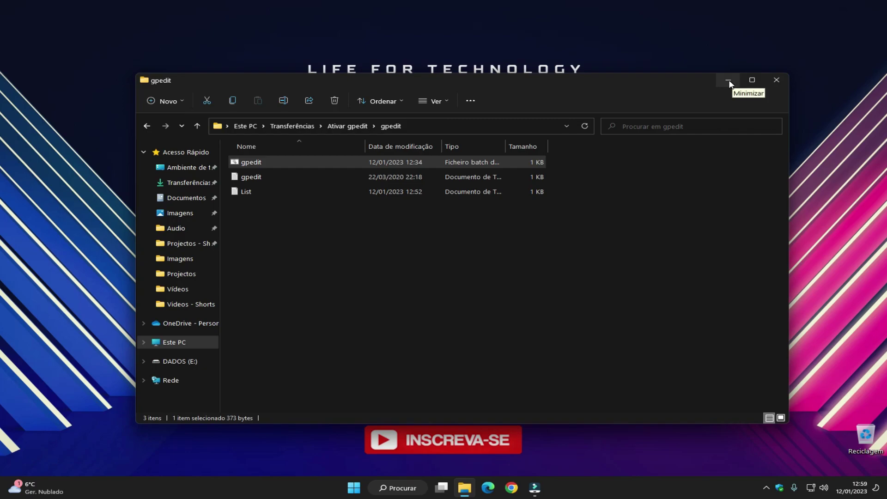
click(777, 81)
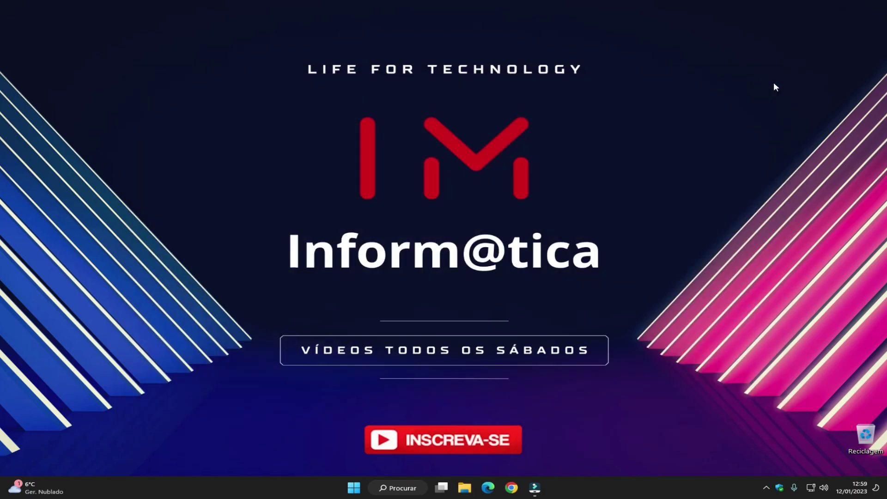